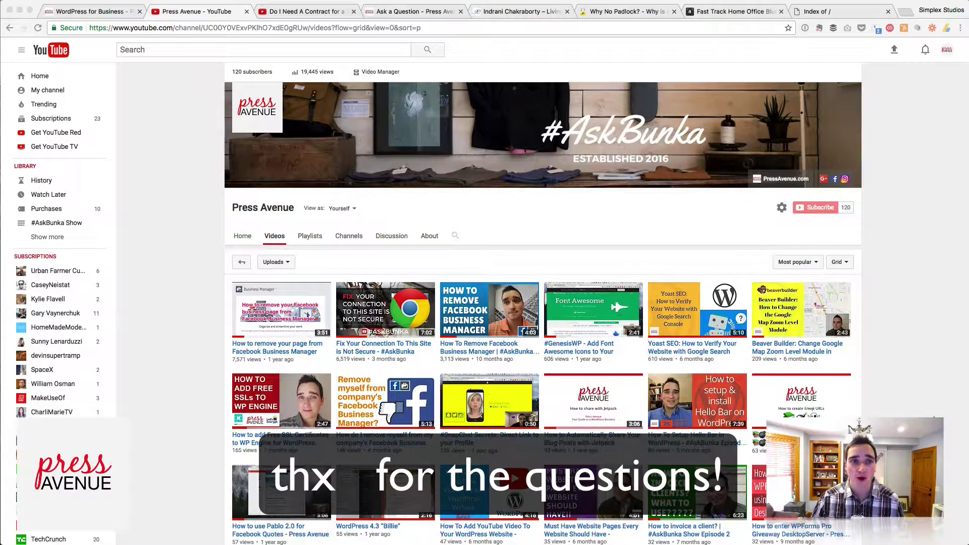
# Switch from the YouTube channel to the Press Avenue #AskBunka Show tab
pyautogui.click(119, 14)
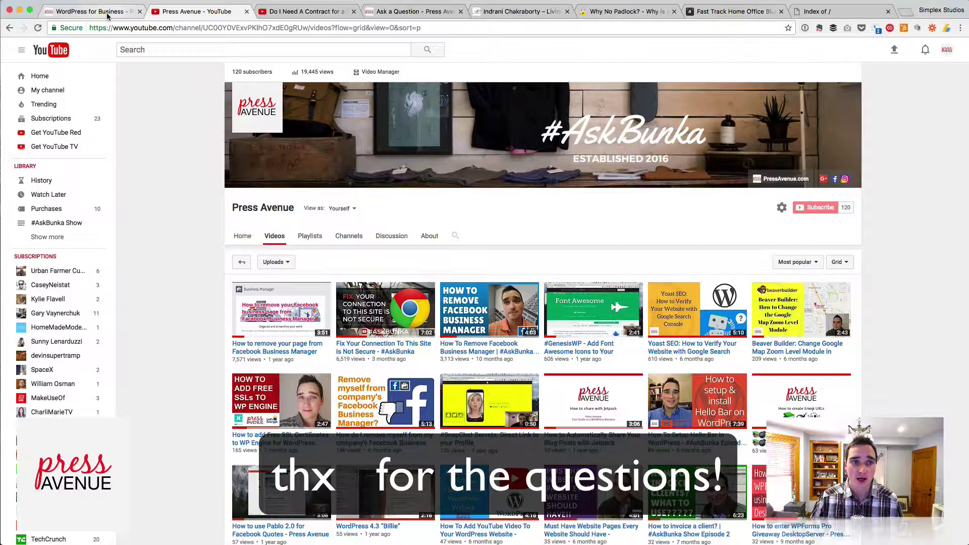
# Scroll through the #AskBunka page's episode videos
pyautogui.scroll(10, 363, 160)
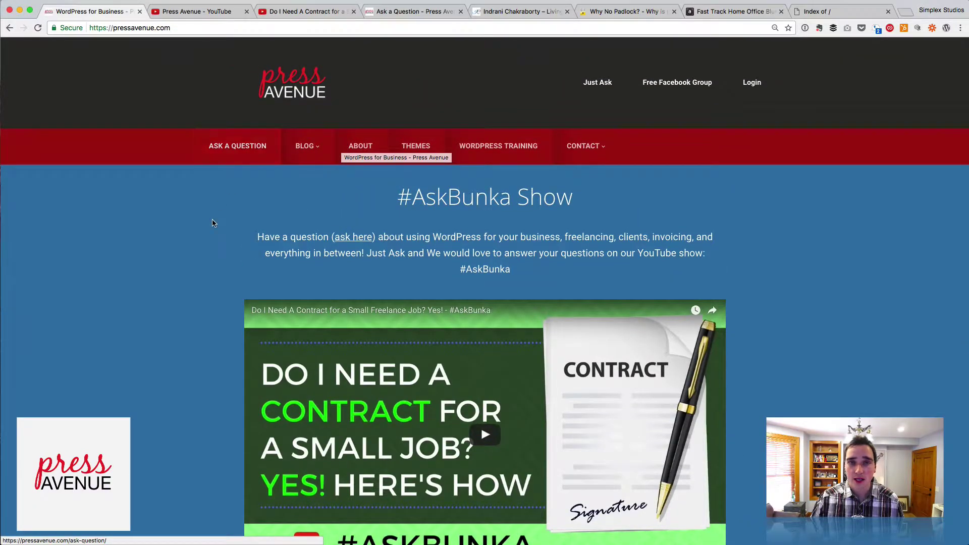
pyautogui.scroll(-5, 213, 222)
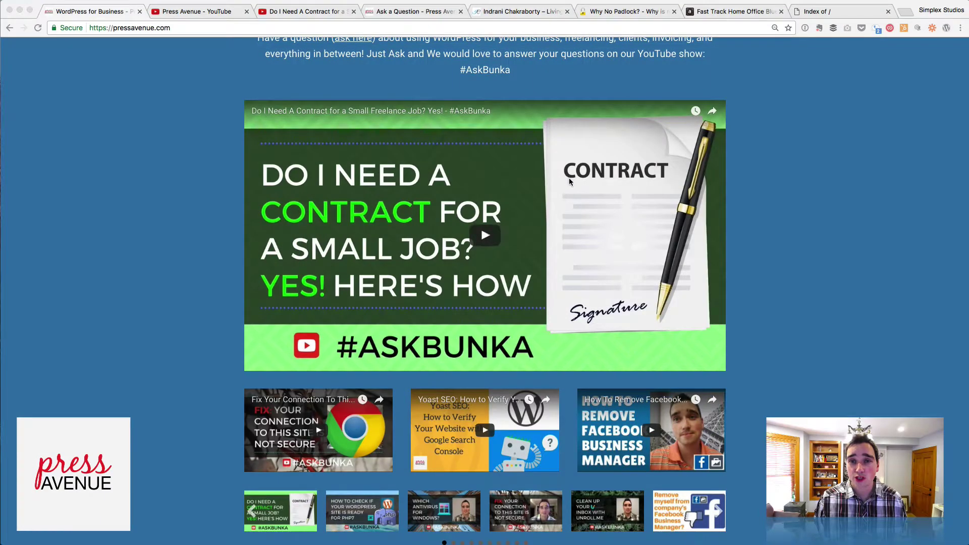
pyautogui.click(512, 14)
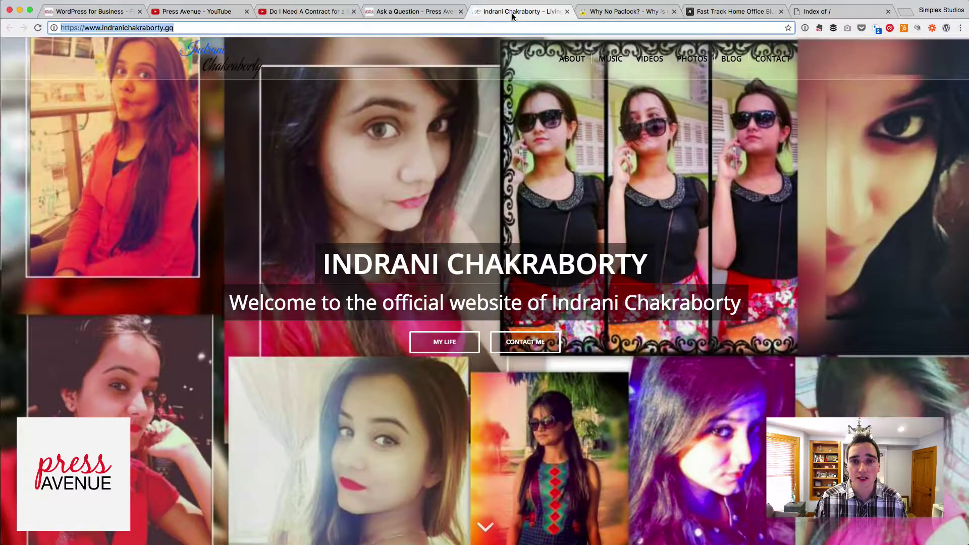
pyautogui.click(209, 30)
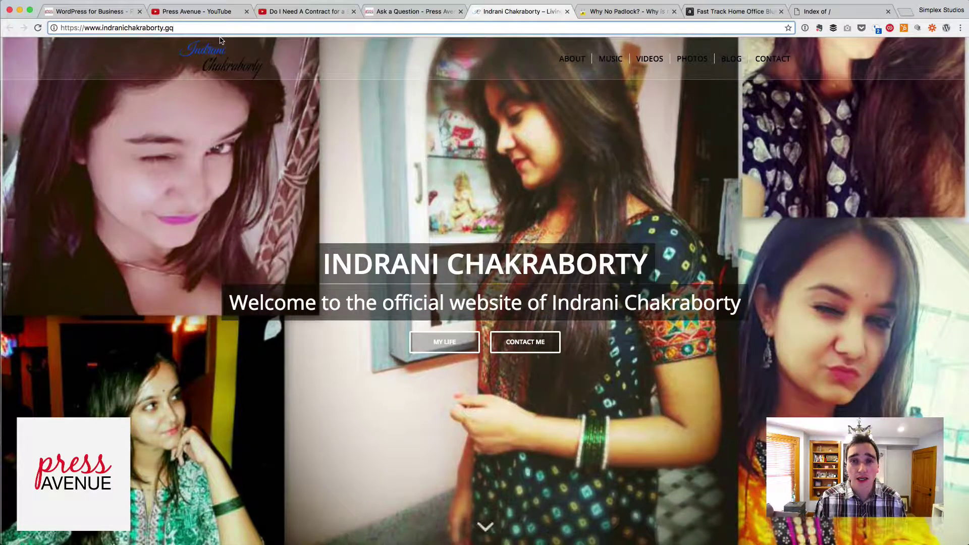
pyautogui.click(54, 28)
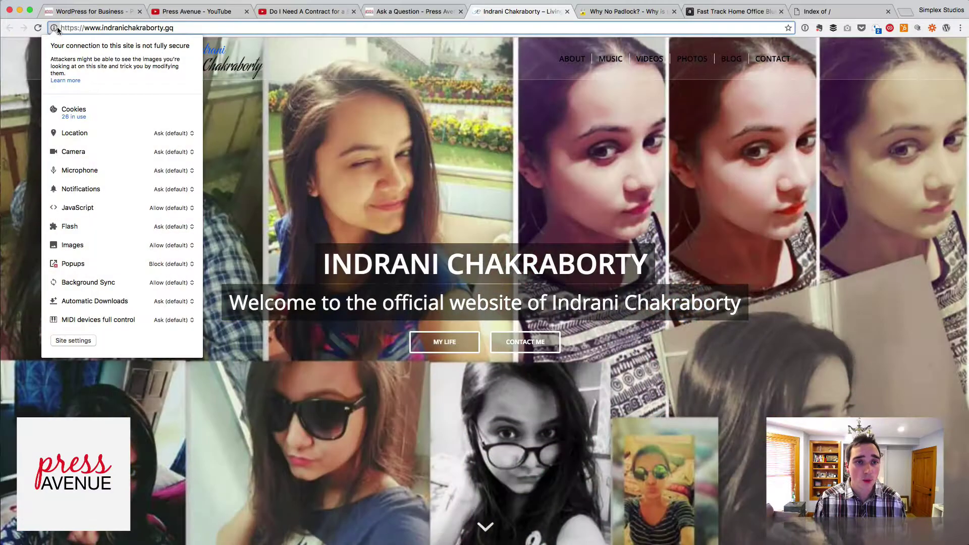
pyautogui.click(55, 28)
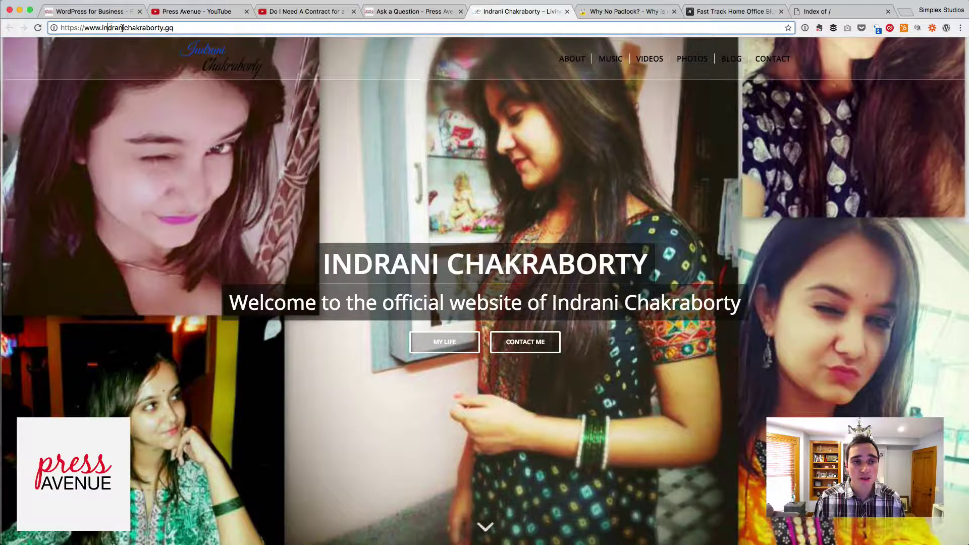
# Read the Why No Padlock results and NOTE: valid COMODO certificate, 0 items downloaded
pyautogui.click(600, 14)
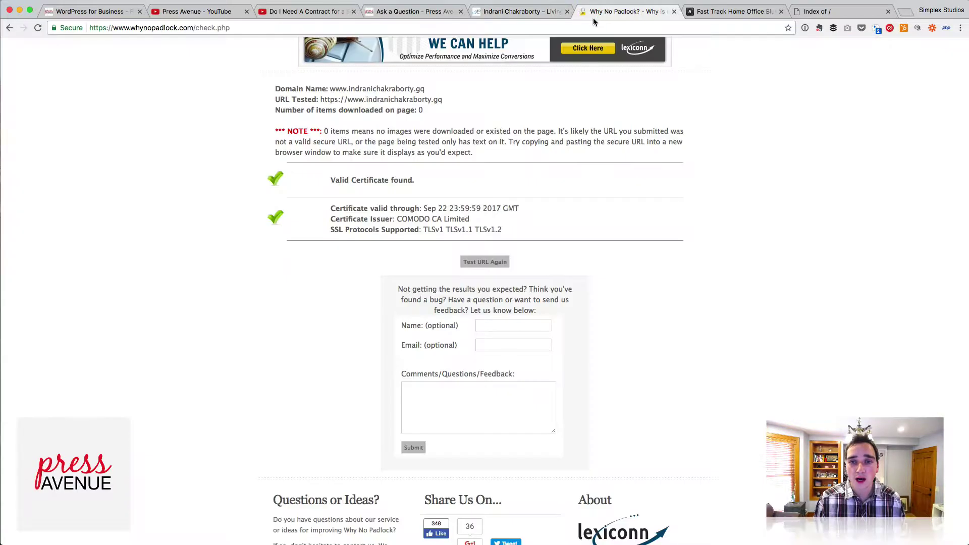
pyautogui.scroll(3, 419, 161)
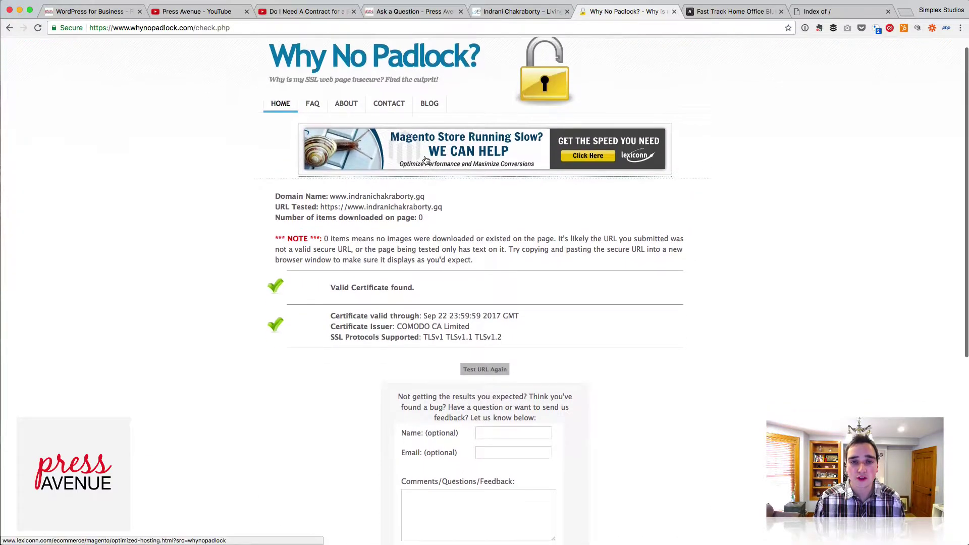
pyautogui.scroll(-4, 354, 156)
pyautogui.moveTo(290, 138); pyautogui.dragTo(412, 159)
pyautogui.click(411, 159)
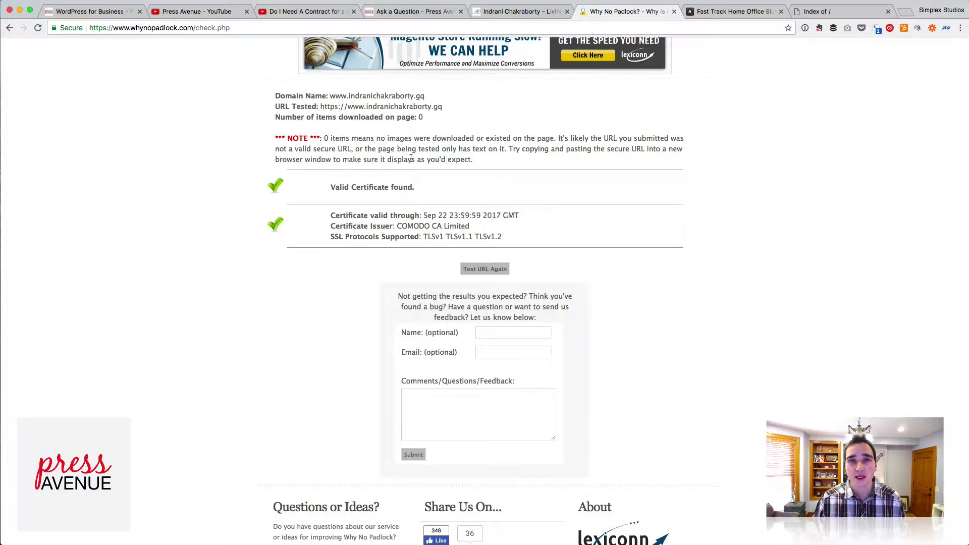
pyautogui.moveTo(356, 138); pyautogui.dragTo(495, 146)
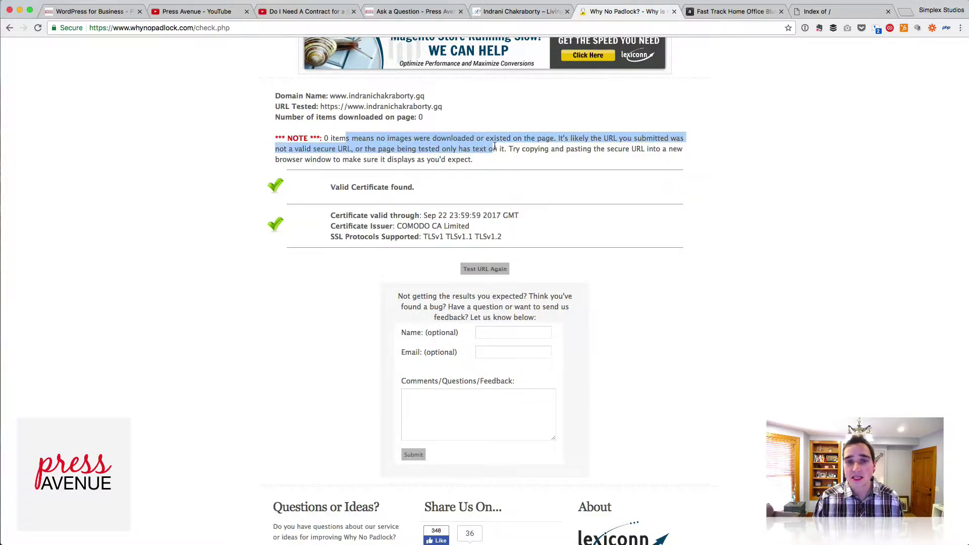
pyautogui.click(495, 146)
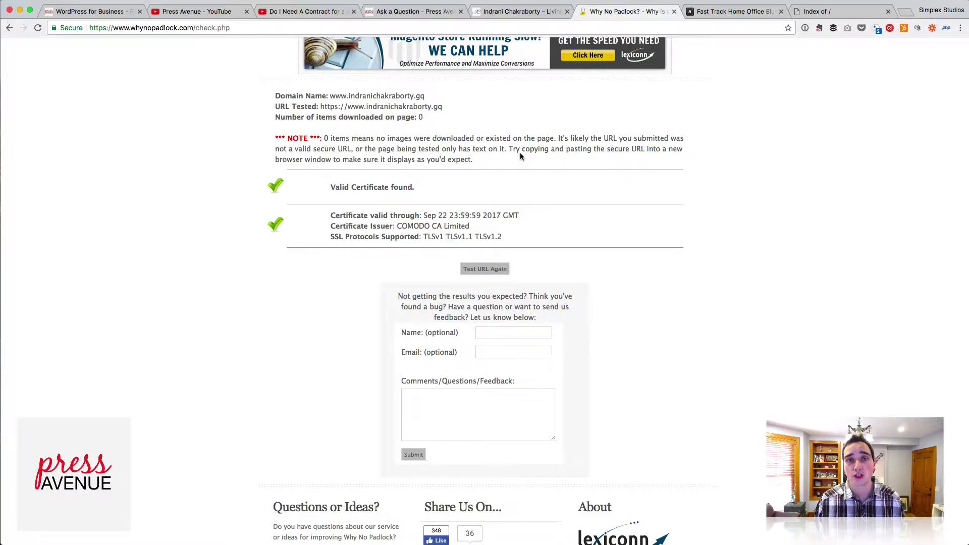
# Open the singer's homepage source code in a new View Page Source tab
pyautogui.click(490, 12)
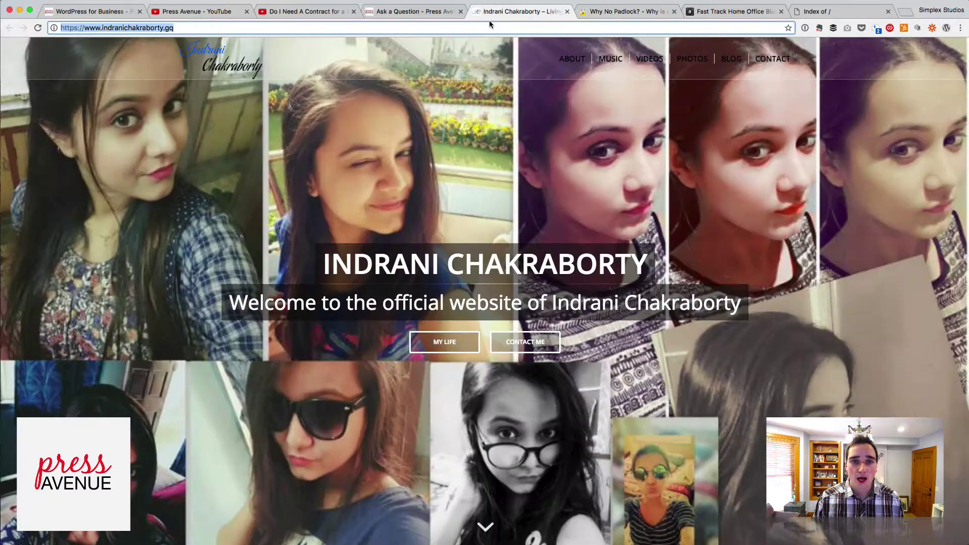
pyautogui.rightClick(371, 115)
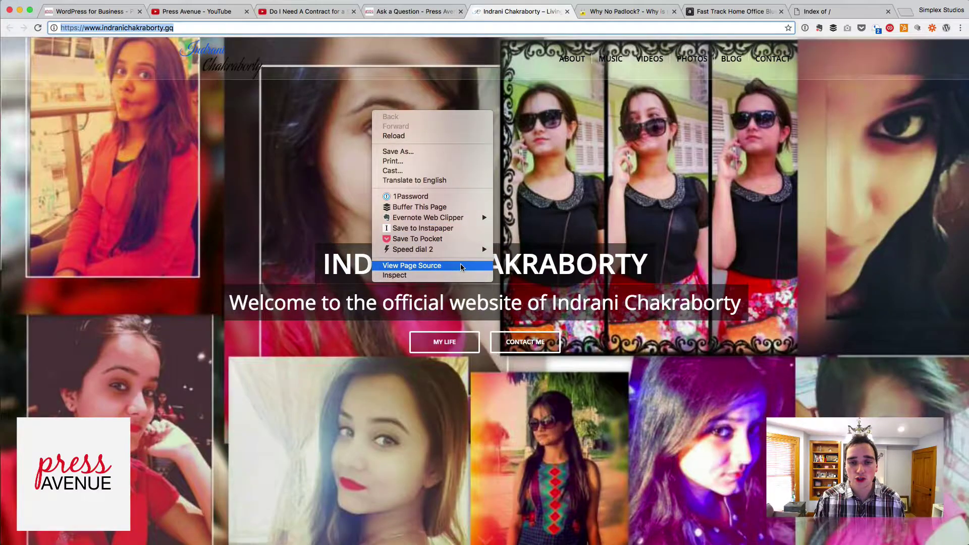
pyautogui.click(460, 265)
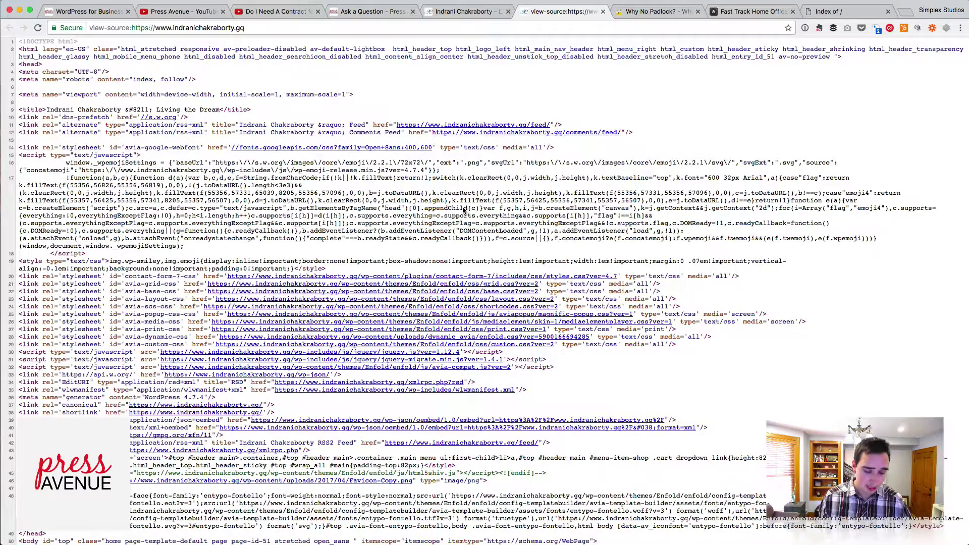
# Search the source for 'http:' and mark its single match, the logo image on line 54
pyautogui.press('super+f')
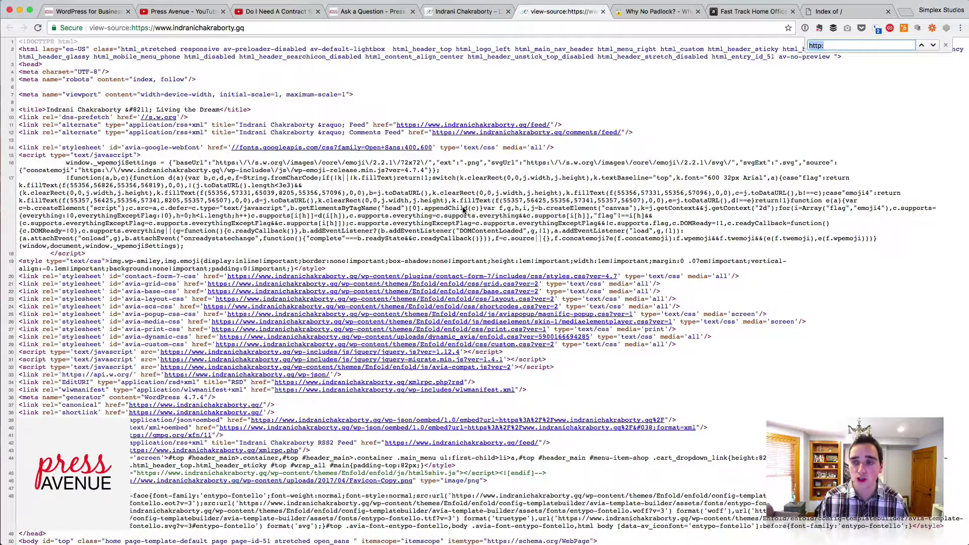
pyautogui.click(818, 45)
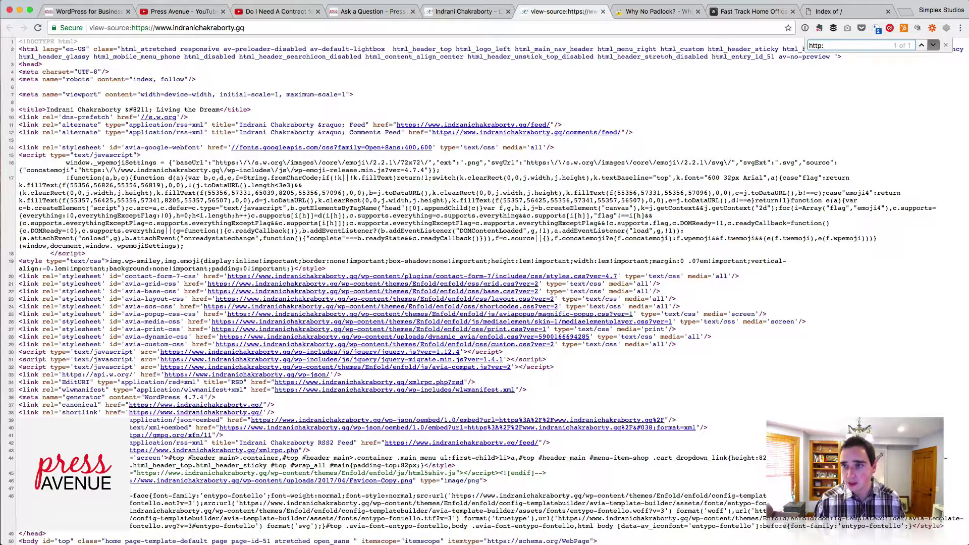
pyautogui.press('Return')
pyautogui.scroll(-5, 658, 197)
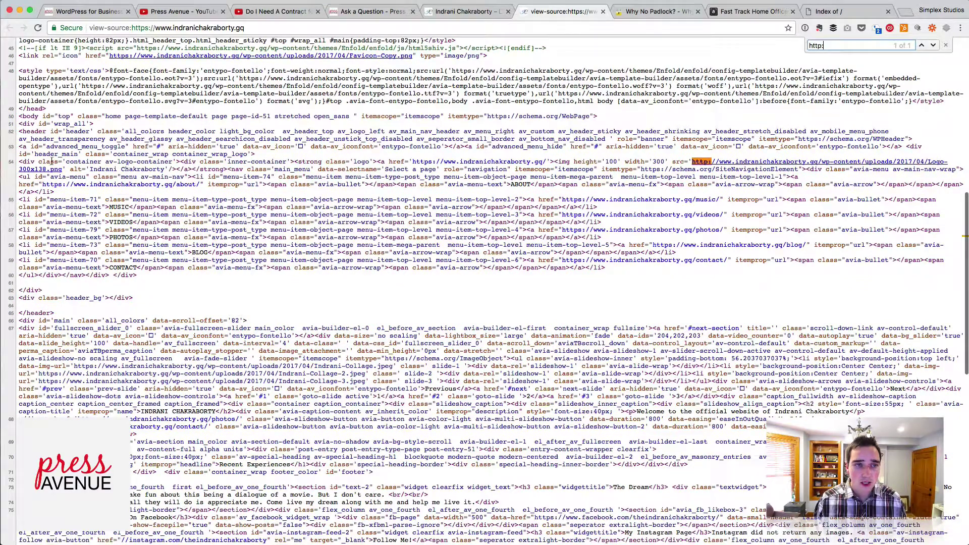
pyautogui.moveTo(19, 162); pyautogui.dragTo(562, 160)
# Open the Logo-300x138.png link from source line 54 in its own tab
pyautogui.click(450, 12)
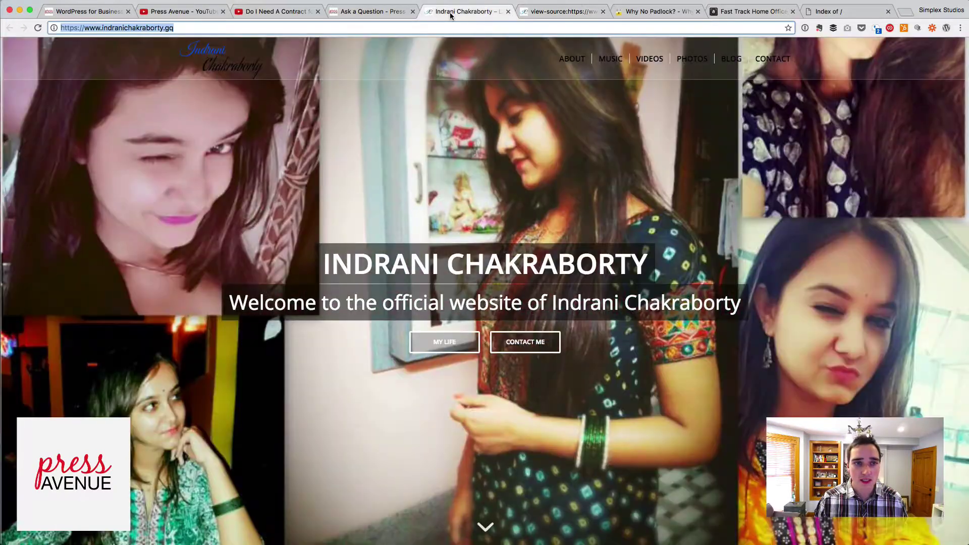
pyautogui.click(571, 14)
pyautogui.click(647, 162)
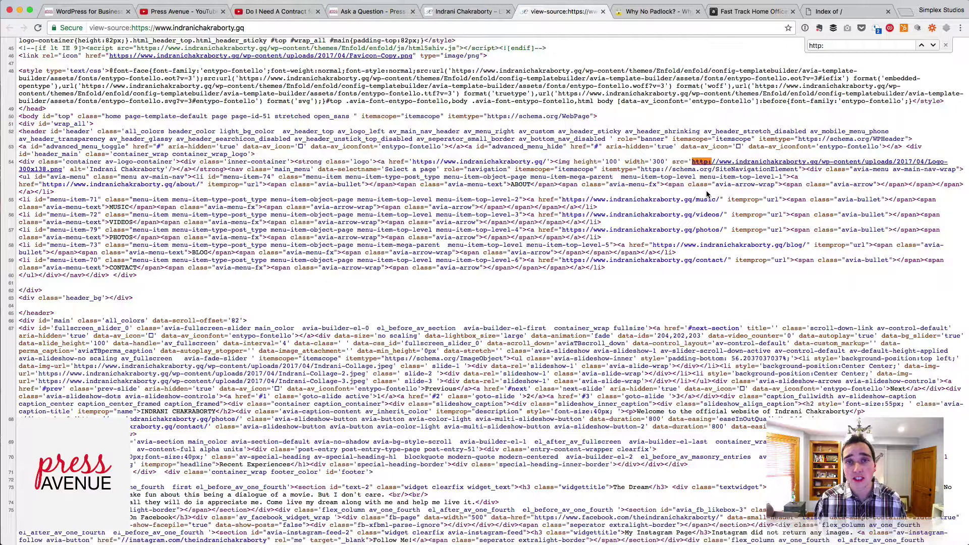
pyautogui.click(752, 162)
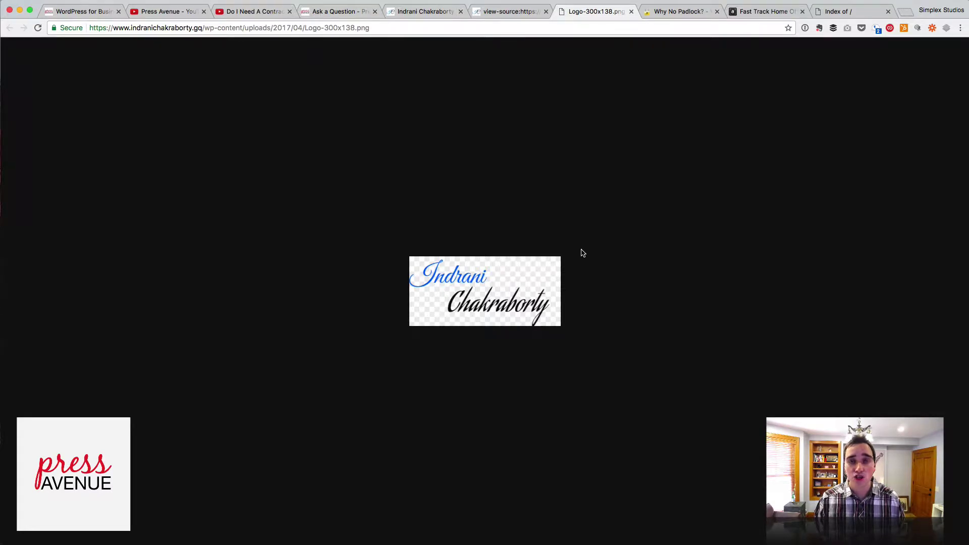
# Confirm 'http:' still matches 1 of 1, then close the page-source tab
pyautogui.click(519, 11)
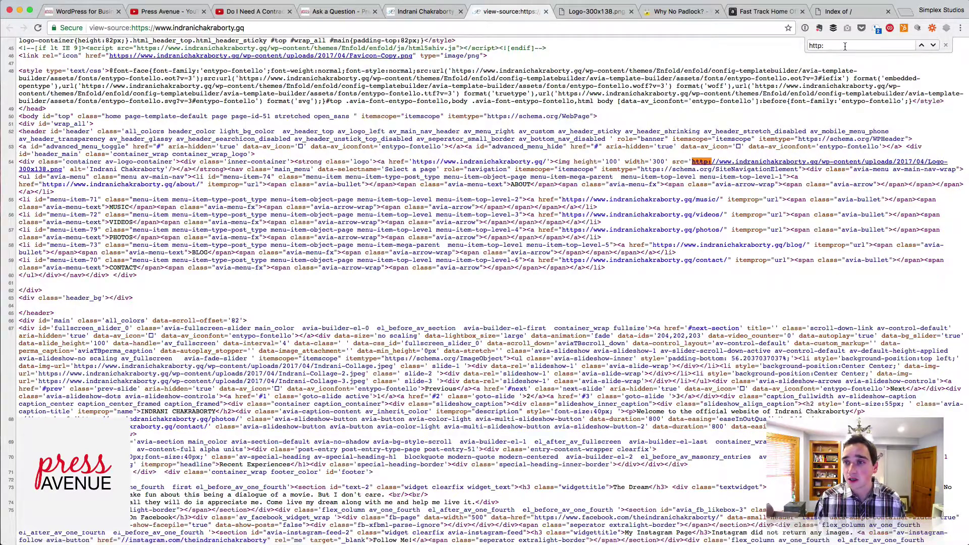
pyautogui.click(934, 46)
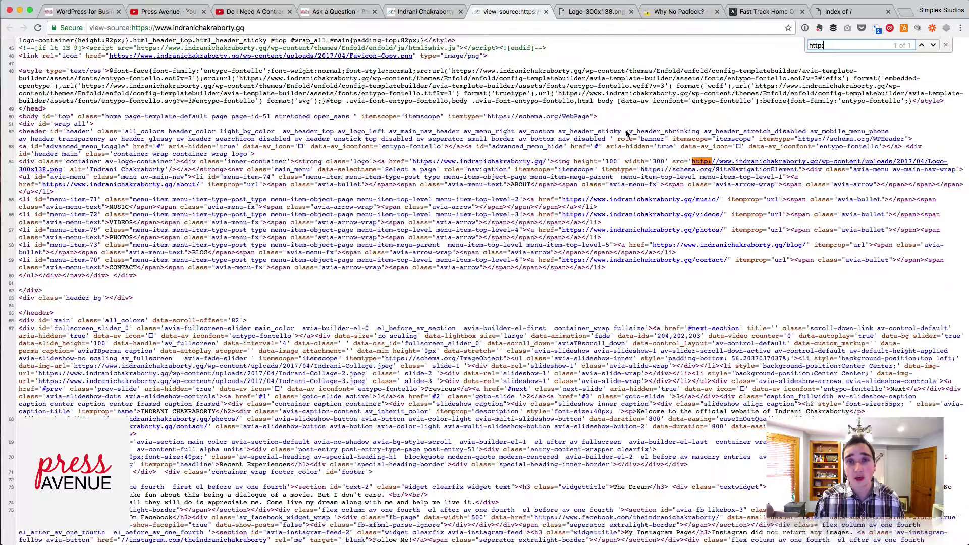
pyautogui.click(546, 11)
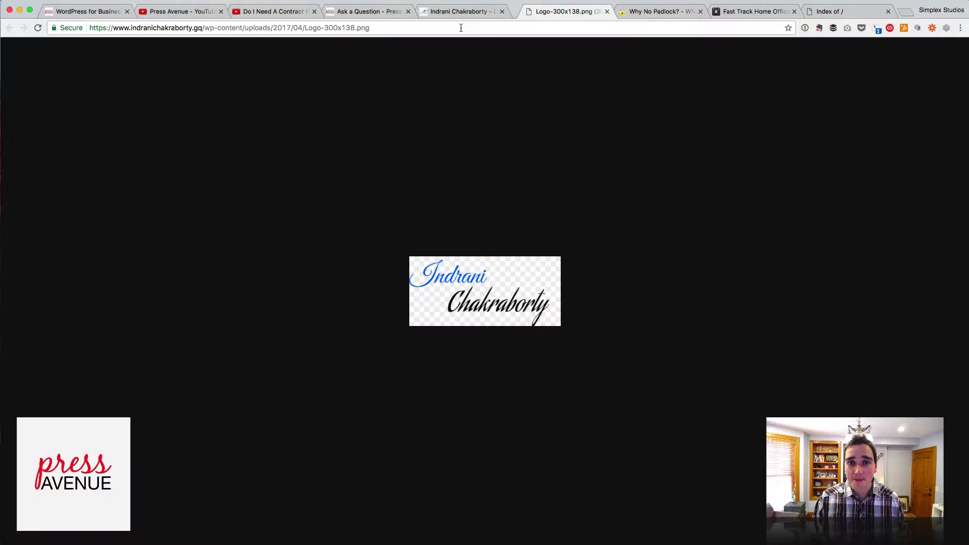
# Close the view-source, singer's website and logo image tabs, returning to Why No Padlock
pyautogui.click(512, 12)
pyautogui.click(511, 12)
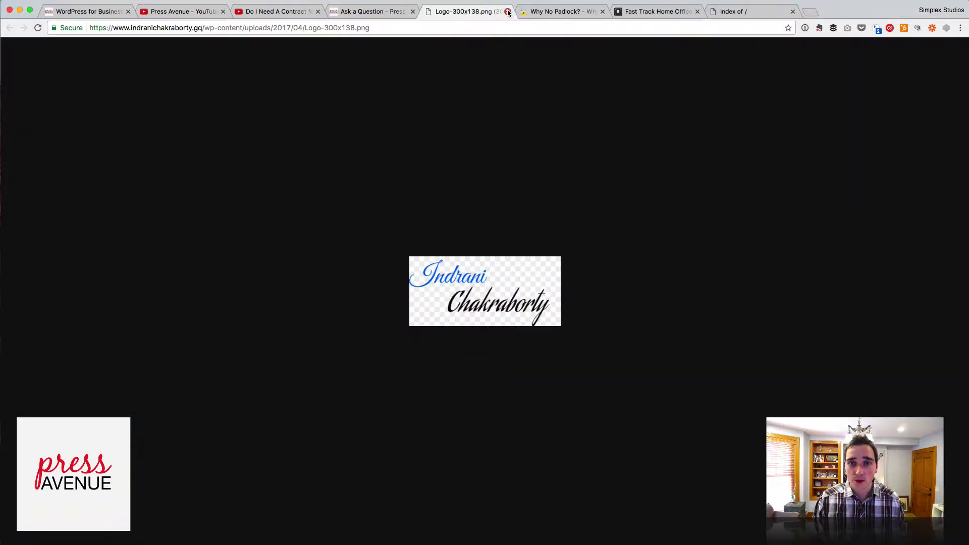
pyautogui.click(511, 12)
pyautogui.click(425, 12)
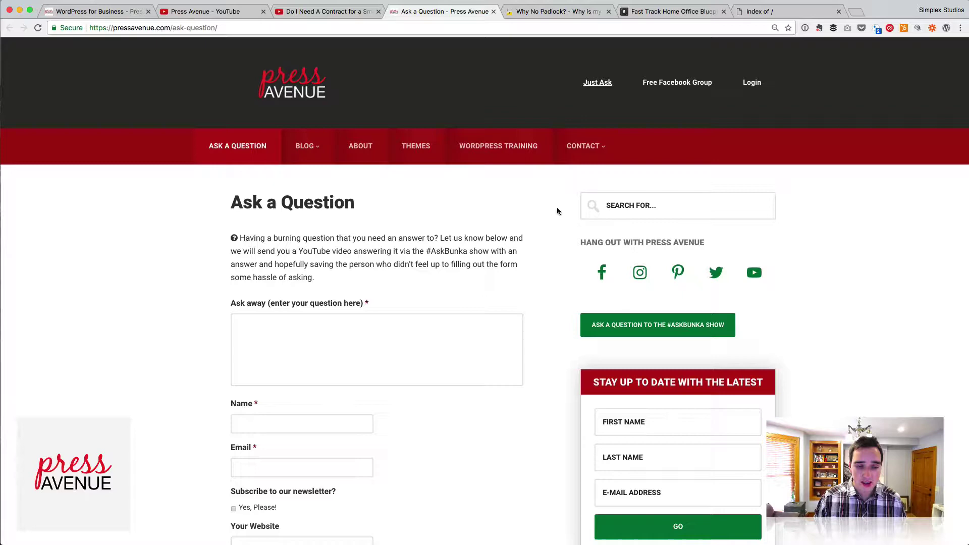
pyautogui.click(549, 11)
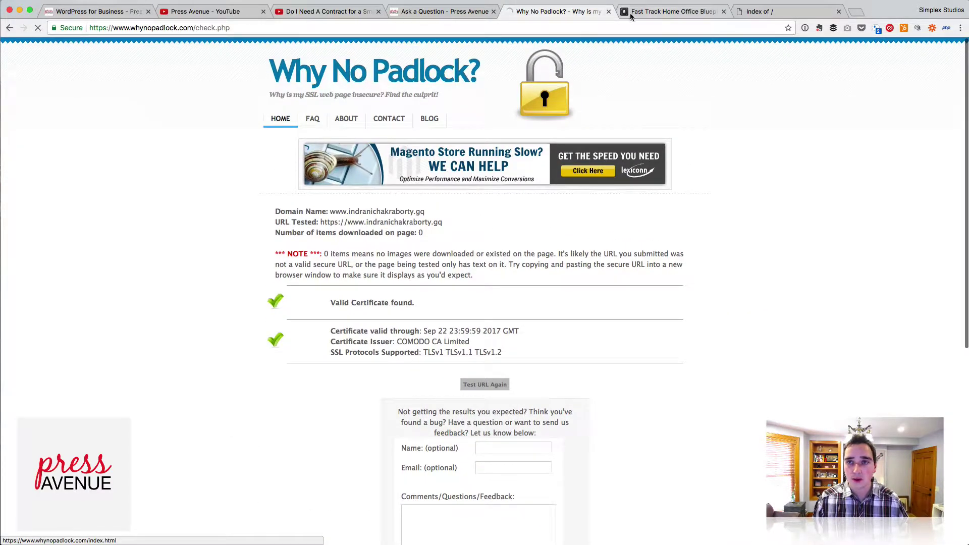
# Copy the fasttrackhomeofficeblueprint.com /wp/ address and run it through Why No Padlock's check
pyautogui.click(672, 11)
pyautogui.click(572, 27)
pyautogui.press('super+c')
pyautogui.rightClick(555, 25)
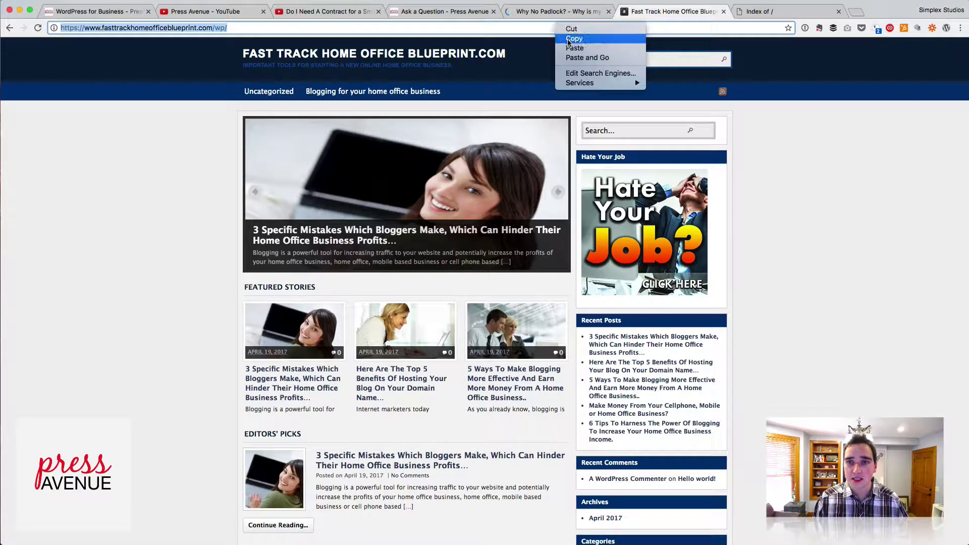
pyautogui.click(574, 38)
pyautogui.click(551, 13)
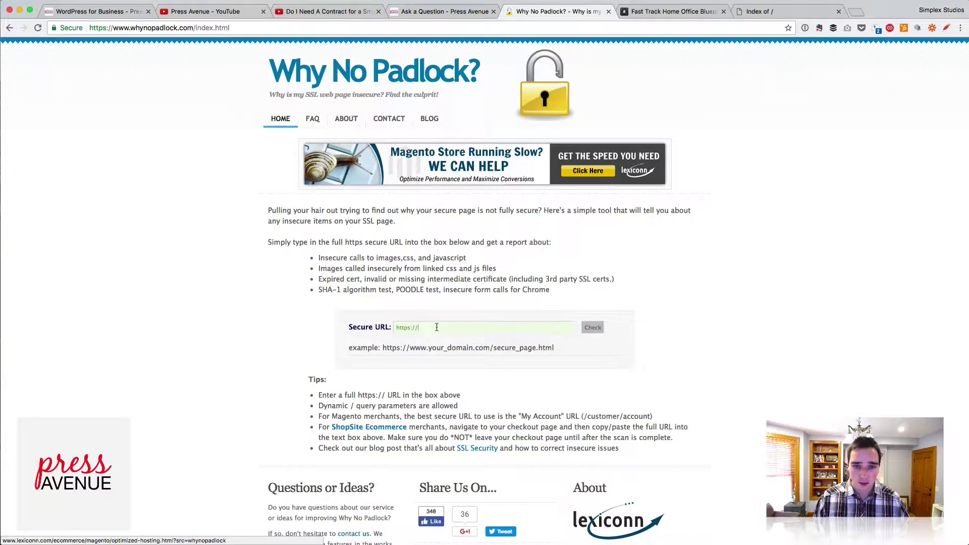
pyautogui.press('super+v')
pyautogui.click(592, 327)
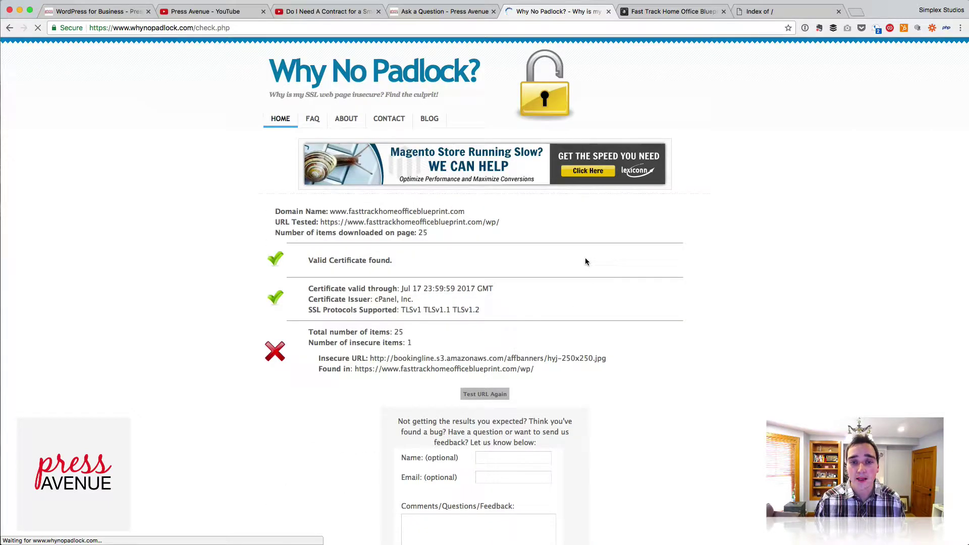
# Review the scan: valid cPanel certificate, 25 total items, one insecure item
pyautogui.scroll(-3, 578, 265)
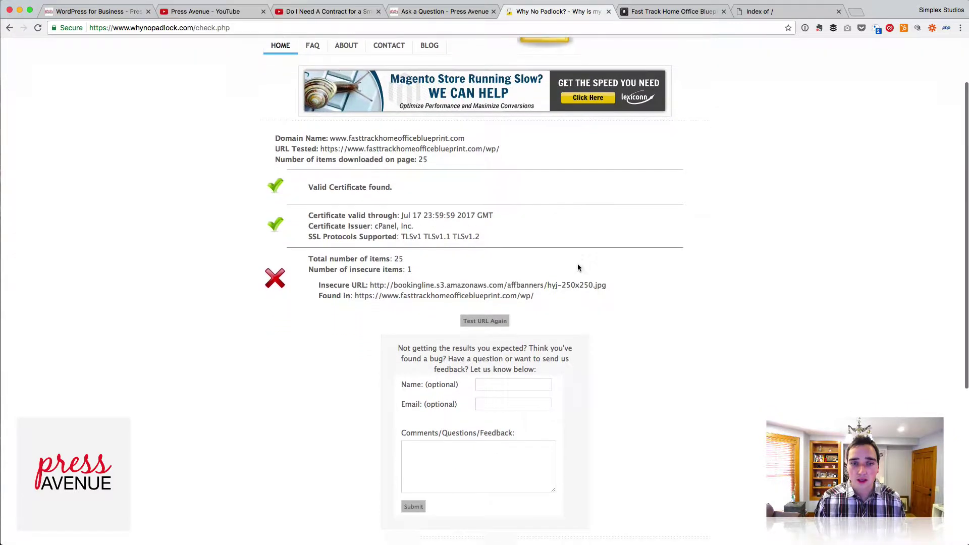
pyautogui.scroll(-2, 579, 268)
pyautogui.moveTo(329, 144); pyautogui.dragTo(390, 147)
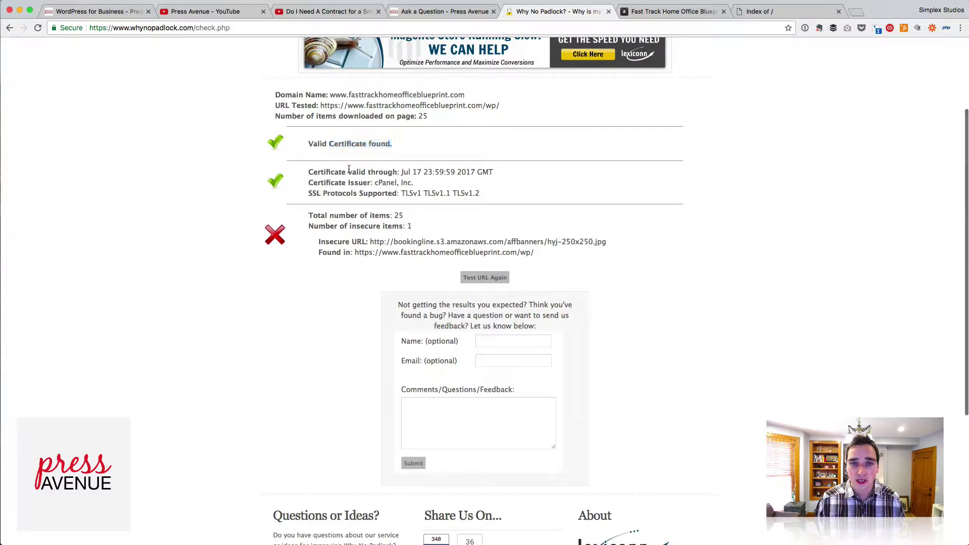
pyautogui.moveTo(348, 170); pyautogui.dragTo(477, 194)
pyautogui.click(486, 196)
pyautogui.scroll(-3, 485, 196)
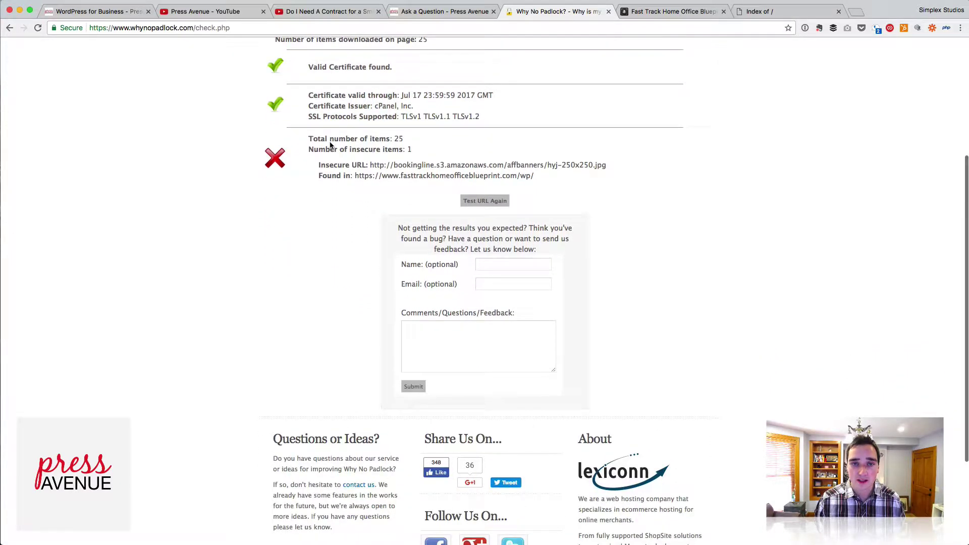
pyautogui.moveTo(309, 139); pyautogui.dragTo(406, 138)
pyautogui.click(319, 149)
pyautogui.moveTo(319, 149); pyautogui.dragTo(412, 149)
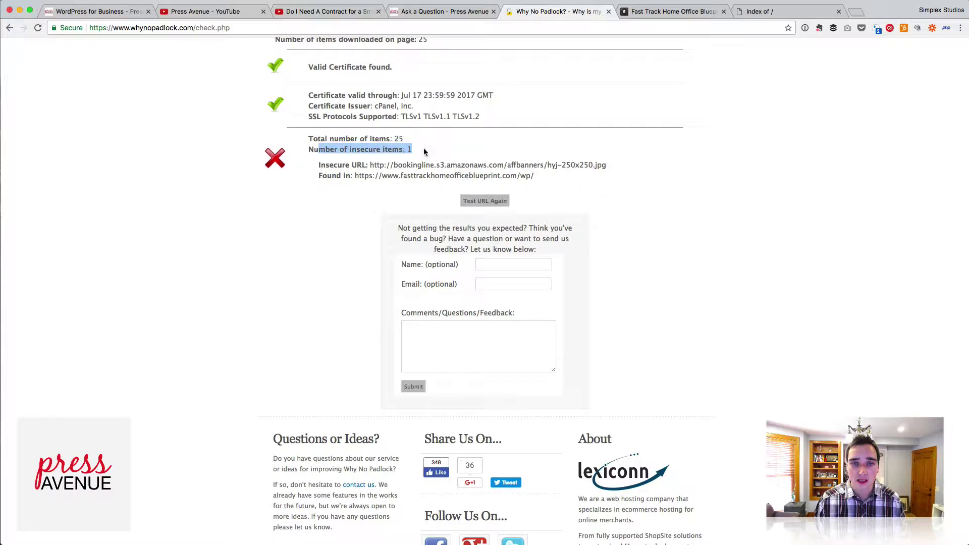
pyautogui.click(407, 173)
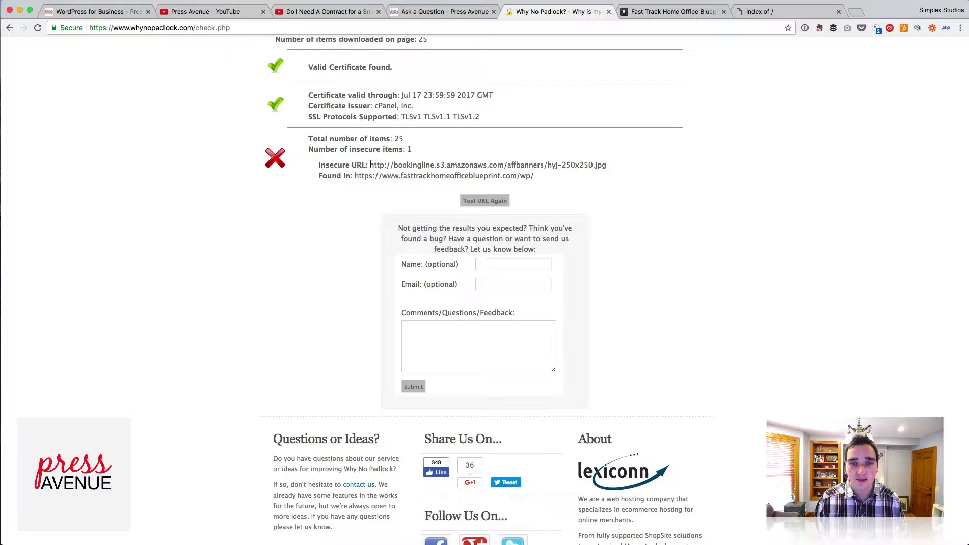
# Open the insecure hyj-250x250.jpg image address in a new tab
pyautogui.moveTo(371, 165); pyautogui.dragTo(608, 165)
pyautogui.rightClick(586, 165)
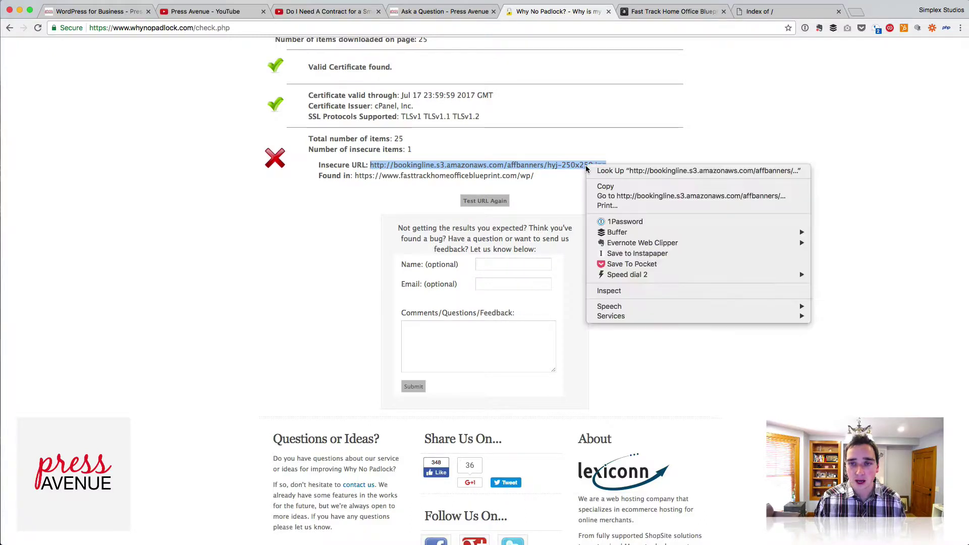
pyautogui.click(618, 198)
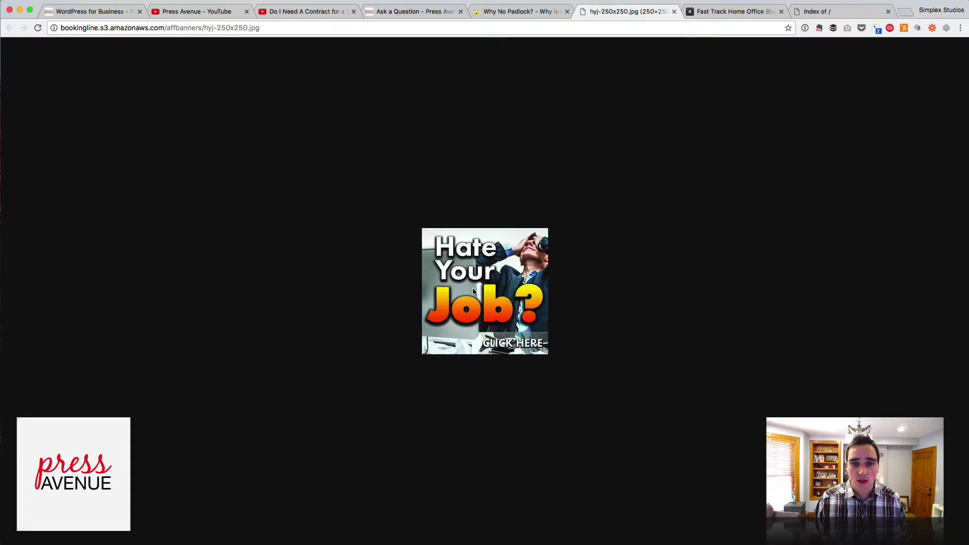
# Switch back to the Fast Track Home Office Blueprint homepage tab and check the 'Hate Your Job?' sidebar banner
pyautogui.click(722, 10)
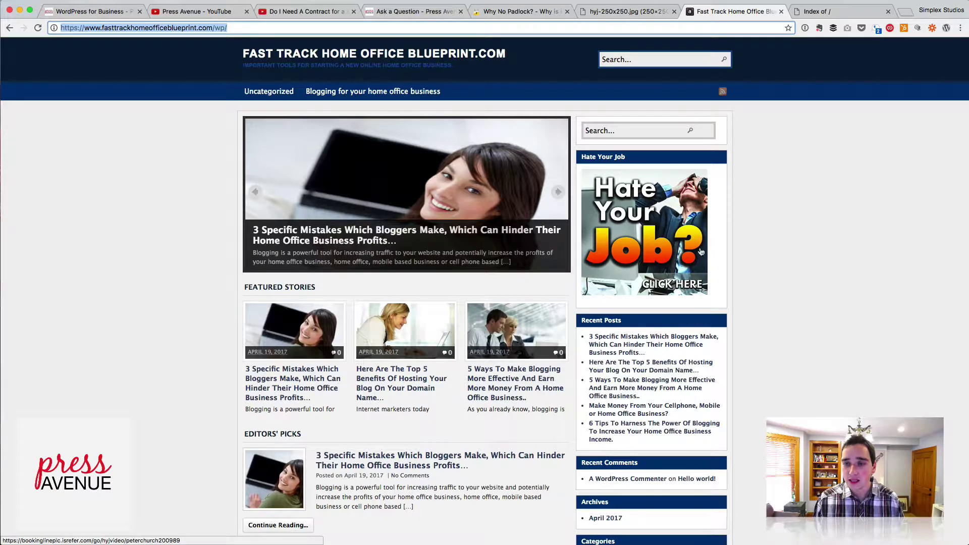
pyautogui.scroll(-1, 684, 234)
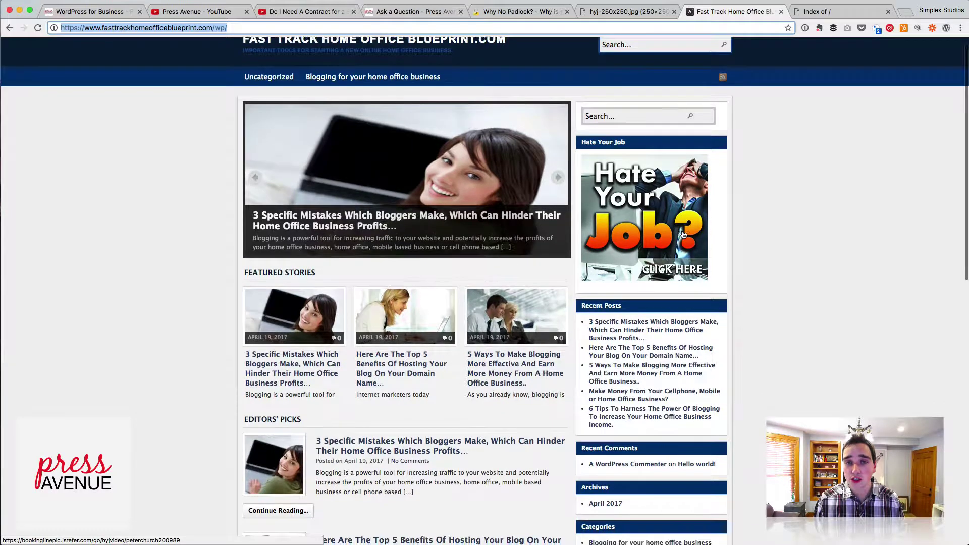
pyautogui.scroll(1, 681, 234)
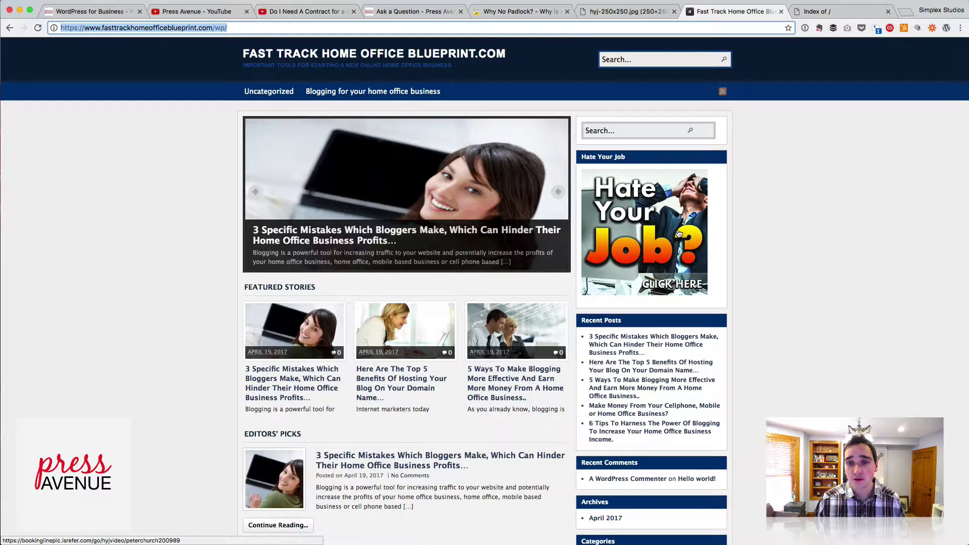
# View the homepage source and search 'http:' to find the hyj-250x250.jpg banner in the sidebar widget on line 337
pyautogui.rightClick(726, 194)
pyautogui.click(790, 347)
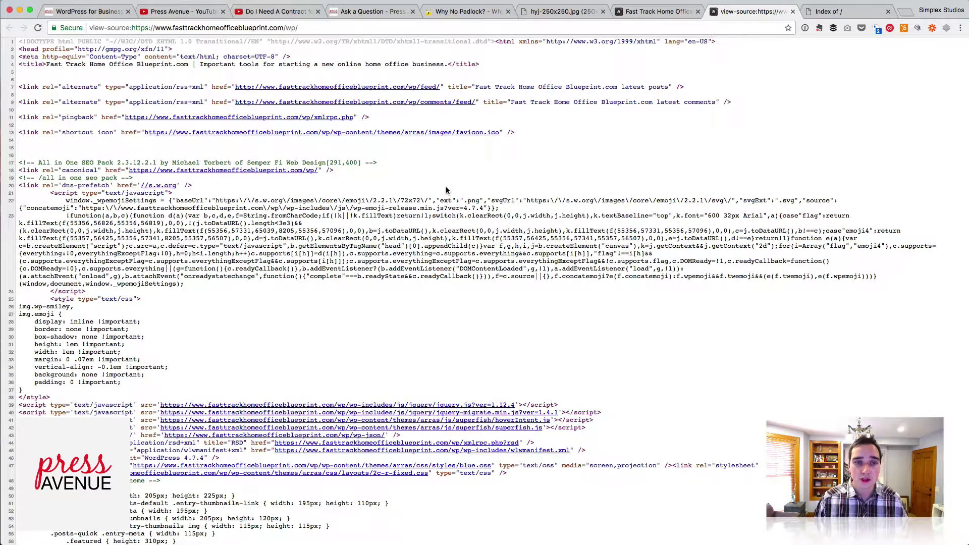
pyautogui.press('super+f')
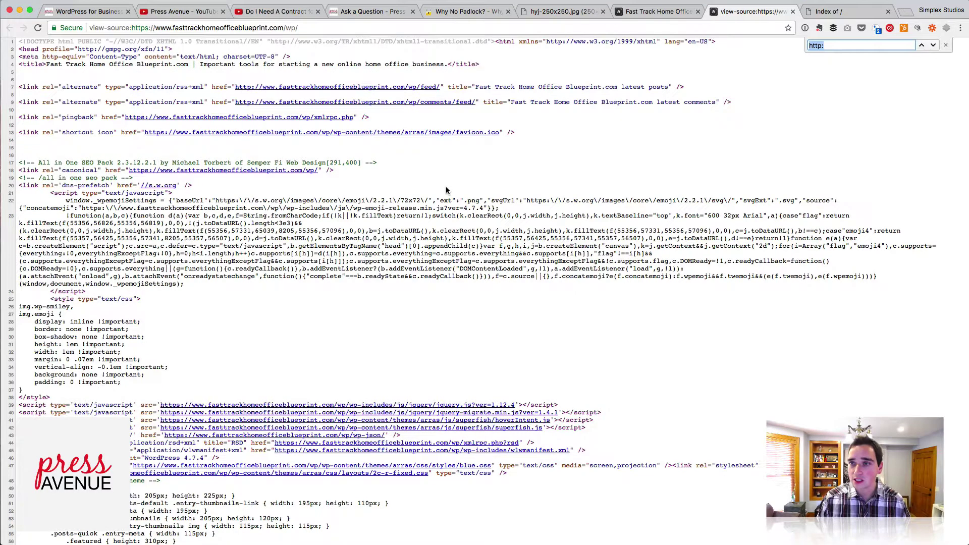
pyautogui.press('Return')
pyautogui.press('Return')
pyautogui.press('Return')
pyautogui.press('Return')
pyautogui.press('Return')
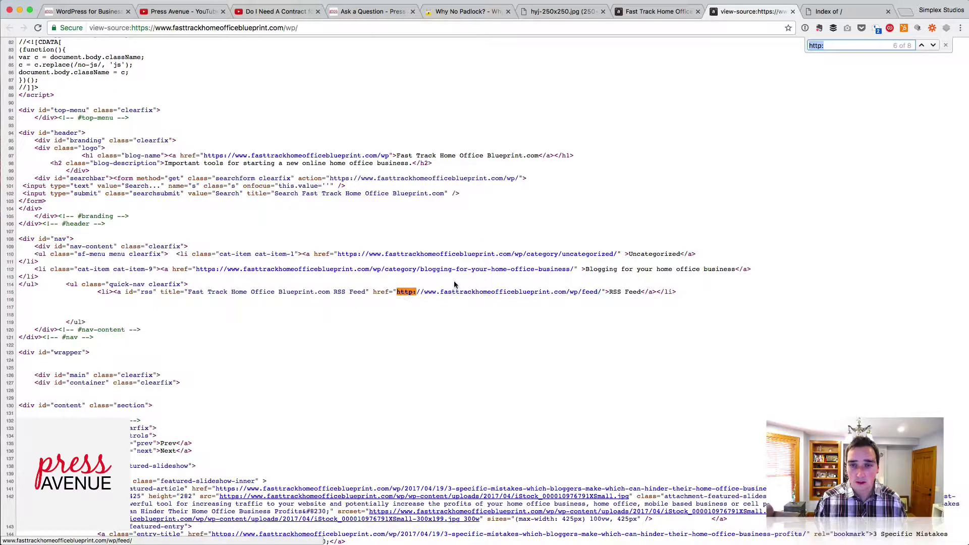
pyautogui.click(934, 46)
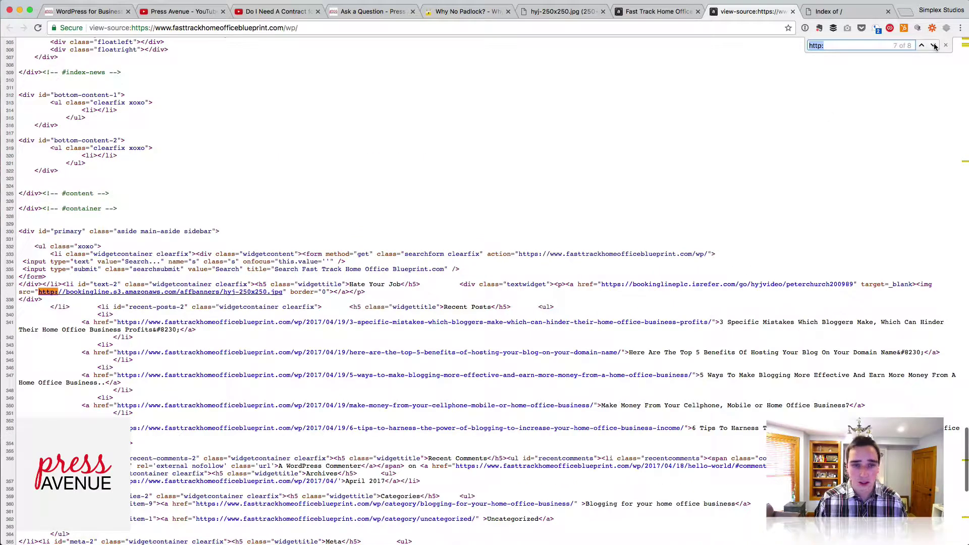
pyautogui.scroll(-2, 195, 242)
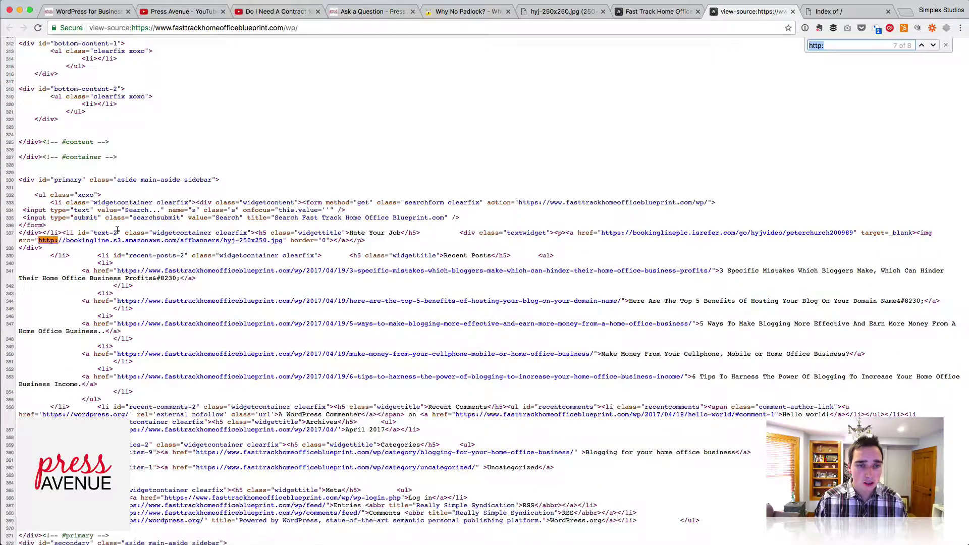
pyautogui.moveTo(133, 233); pyautogui.dragTo(304, 234)
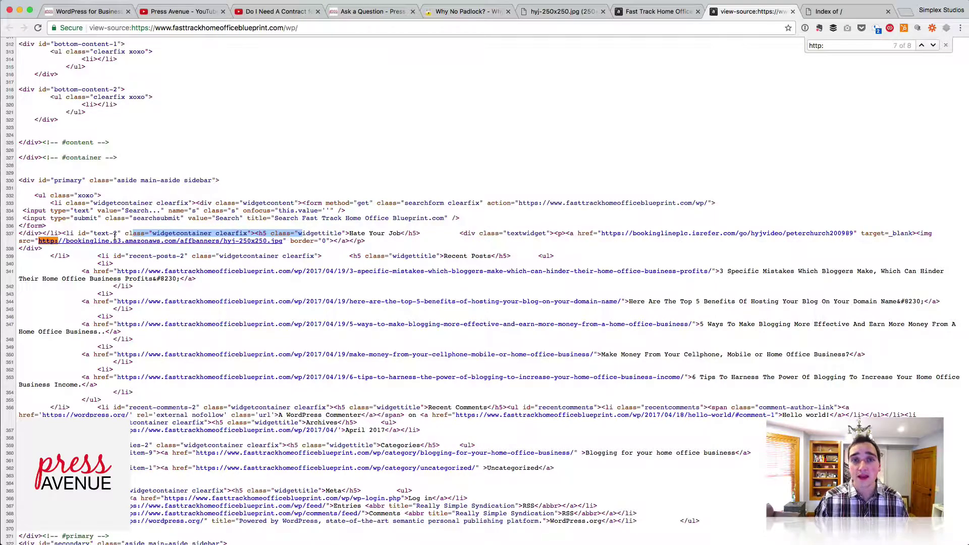
# Move via the Ask a Question tab to the Press Avenue YouTube channel's Videos page
pyautogui.click(368, 10)
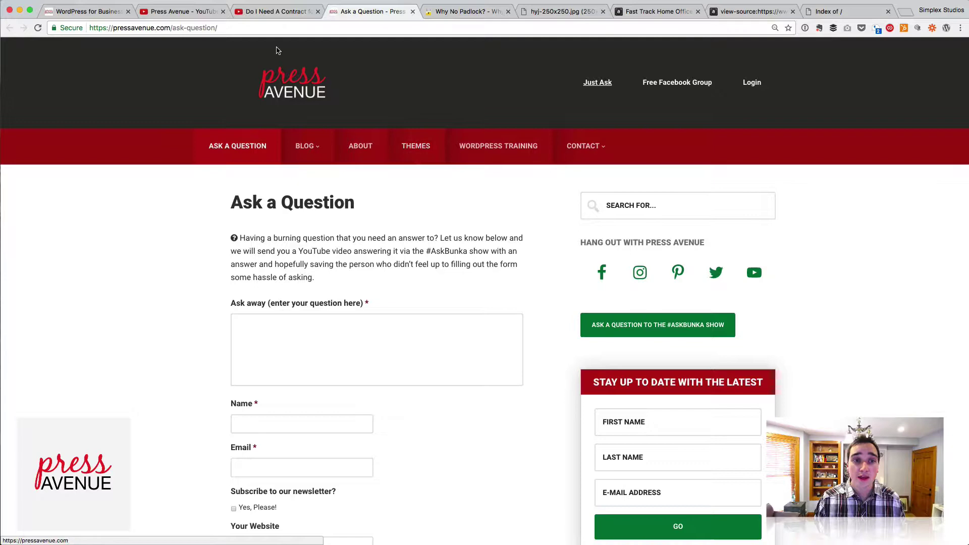
pyautogui.click(183, 12)
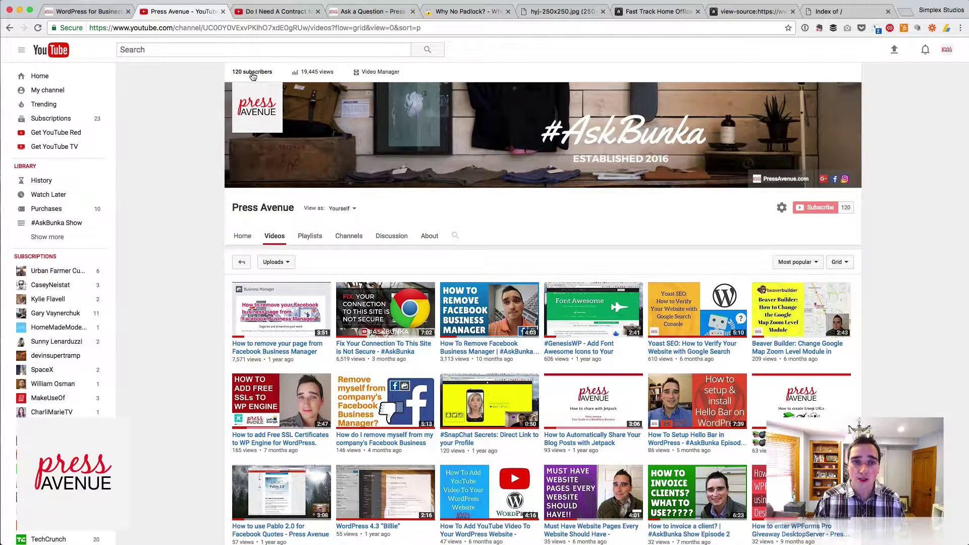